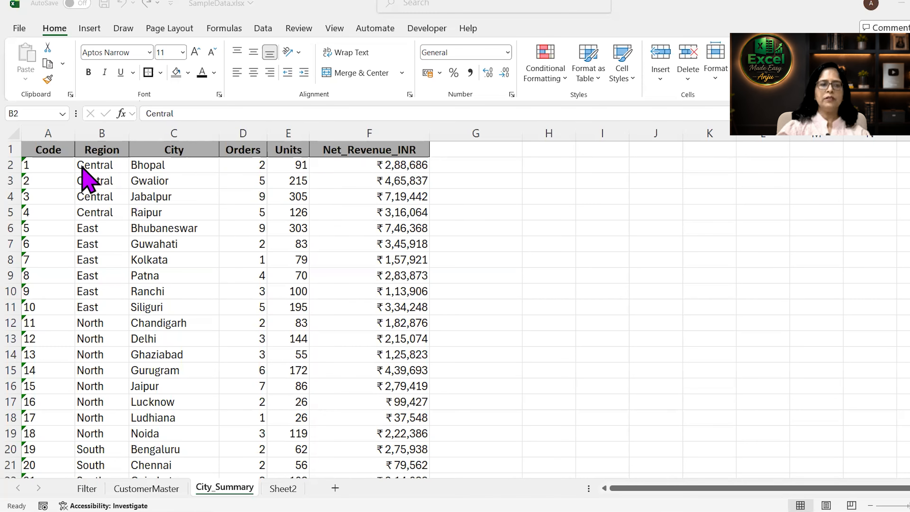
Step: Turn on AutoFilter for the whole city summary table, from Code to Net_Revenue_INR
{"action": "left_click", "coordinate": [61, 148]}
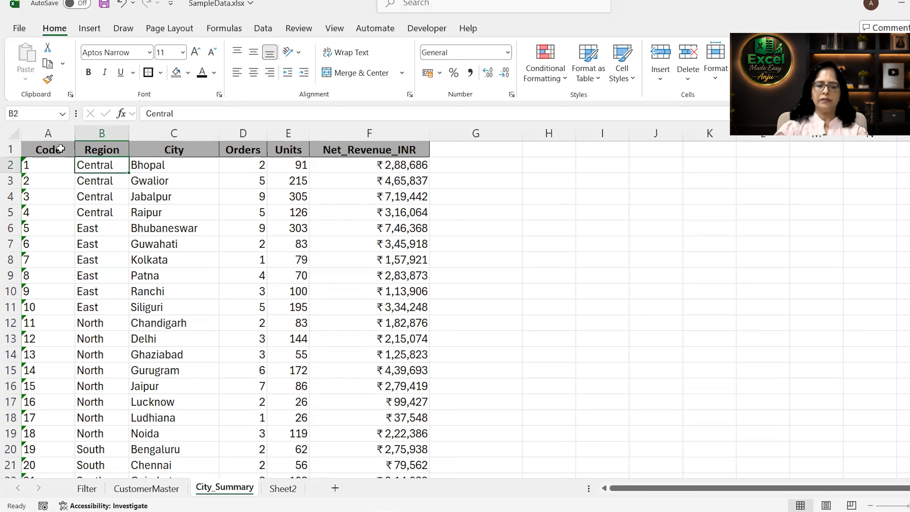
{"action": "key", "text": "ctrl+a"}
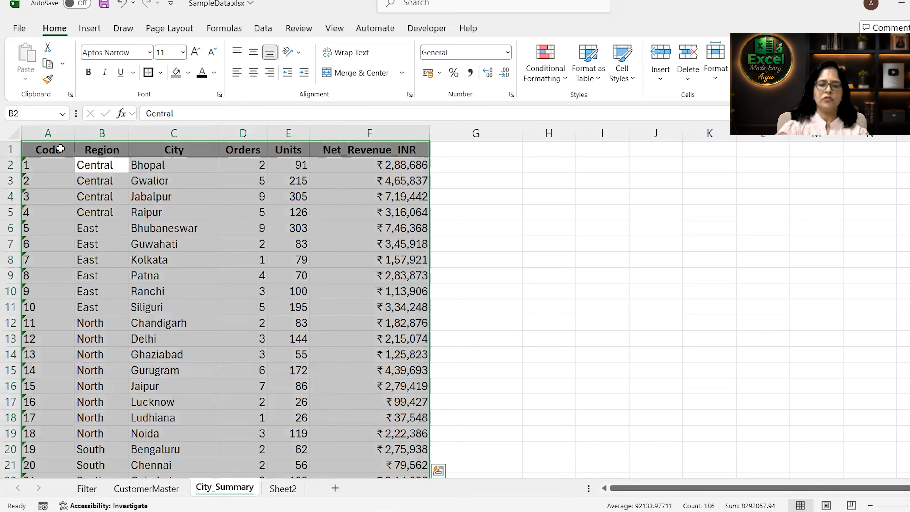
{"action": "key", "text": "ctrl+shift+l"}
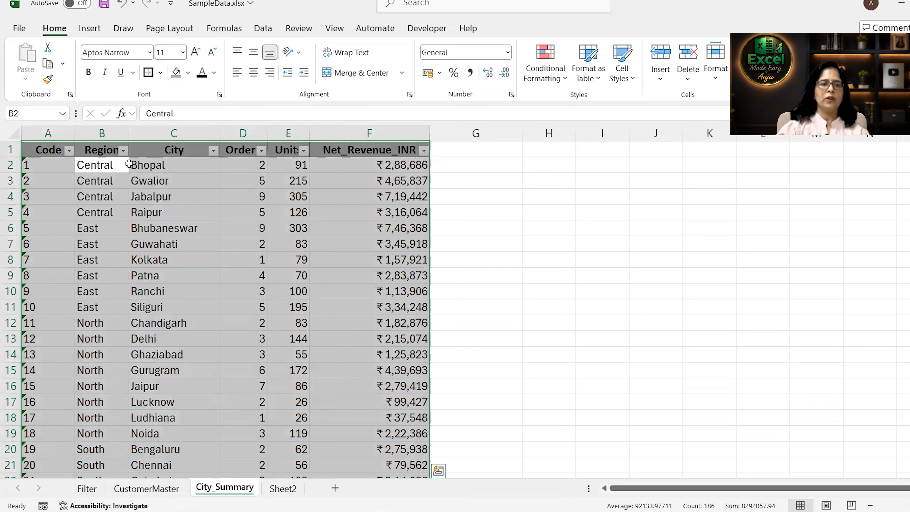
{"action": "left_click", "coordinate": [112, 194]}
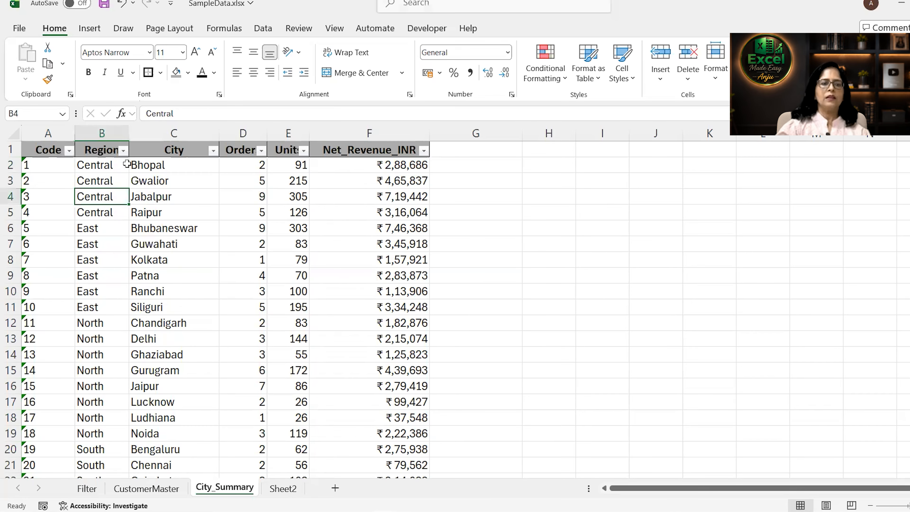
Step: Examine which text or number filter conditions are offered for the Region, Units and Code columns
{"action": "left_click", "coordinate": [124, 150]}
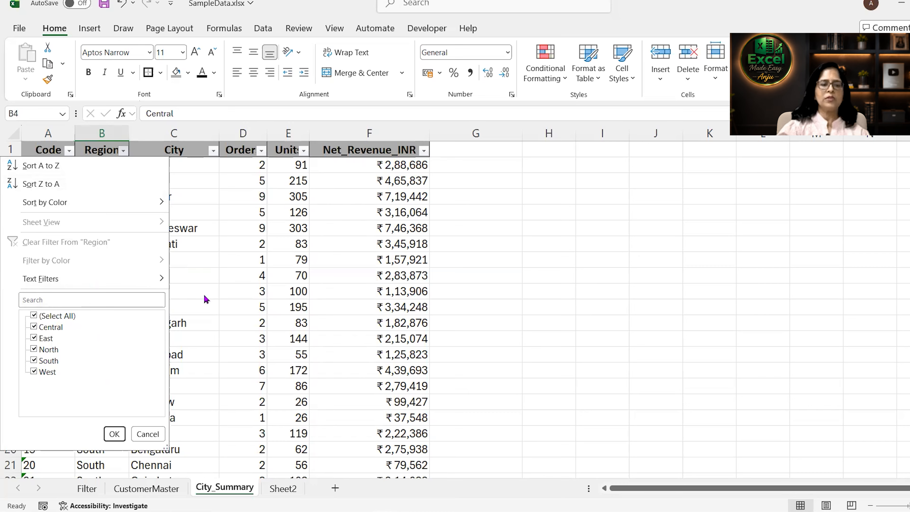
{"action": "mouse_move", "coordinate": [44, 283]}
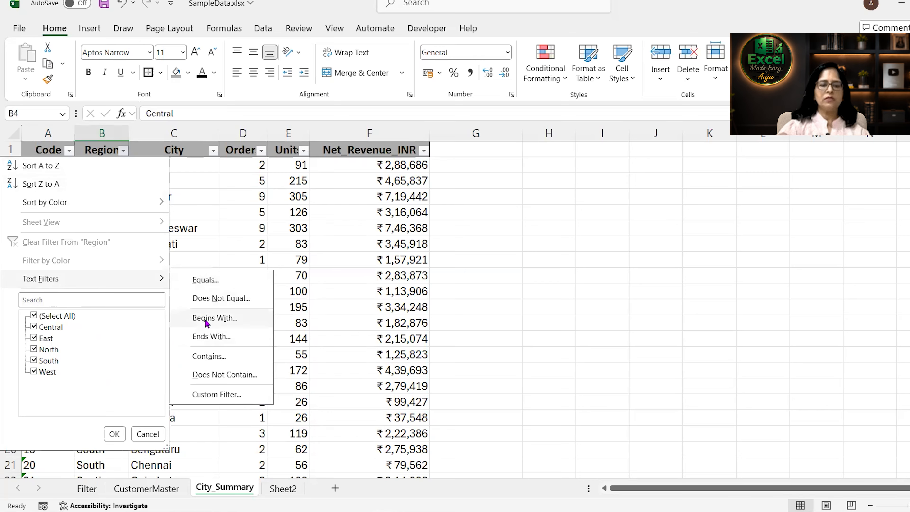
{"action": "left_click", "coordinate": [241, 220]}
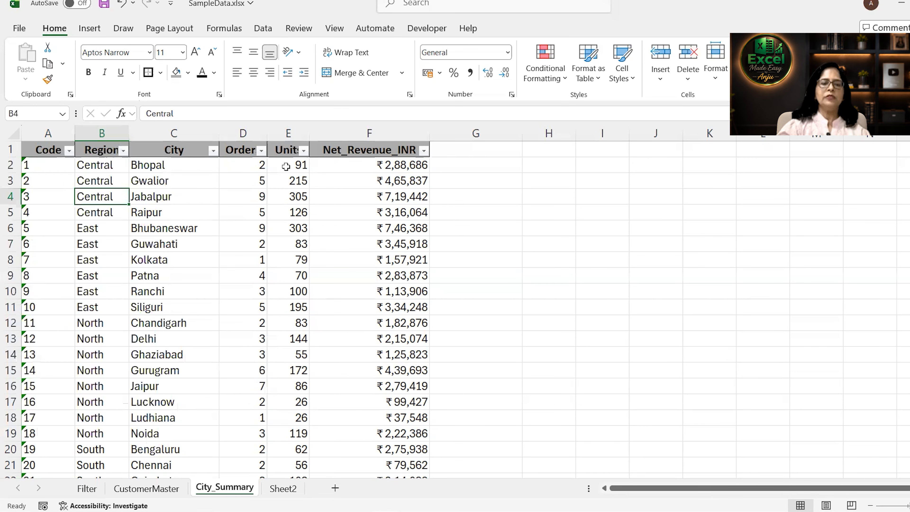
{"action": "left_click", "coordinate": [304, 150]}
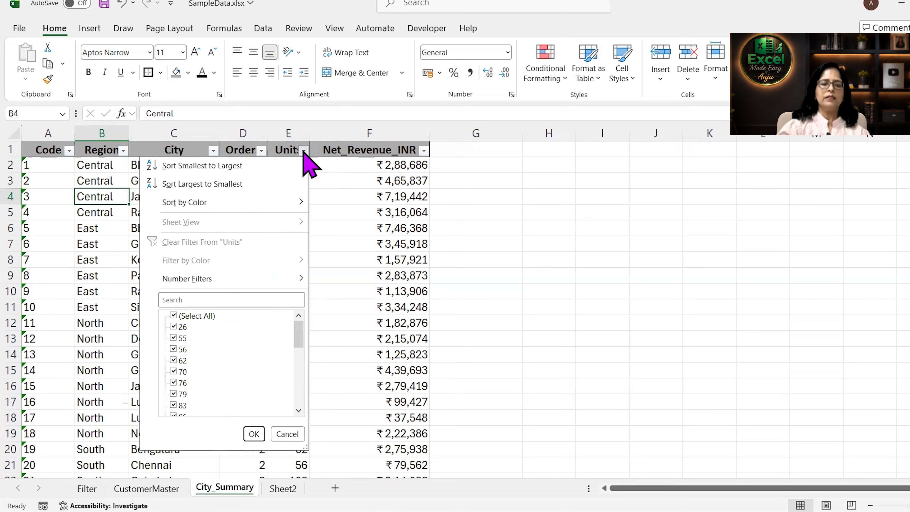
{"action": "mouse_move", "coordinate": [251, 281]}
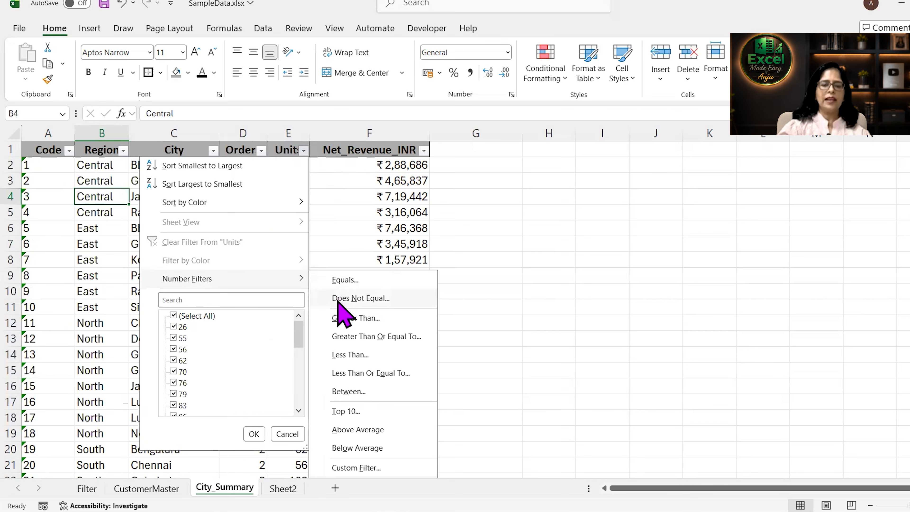
{"action": "left_click", "coordinate": [322, 261]}
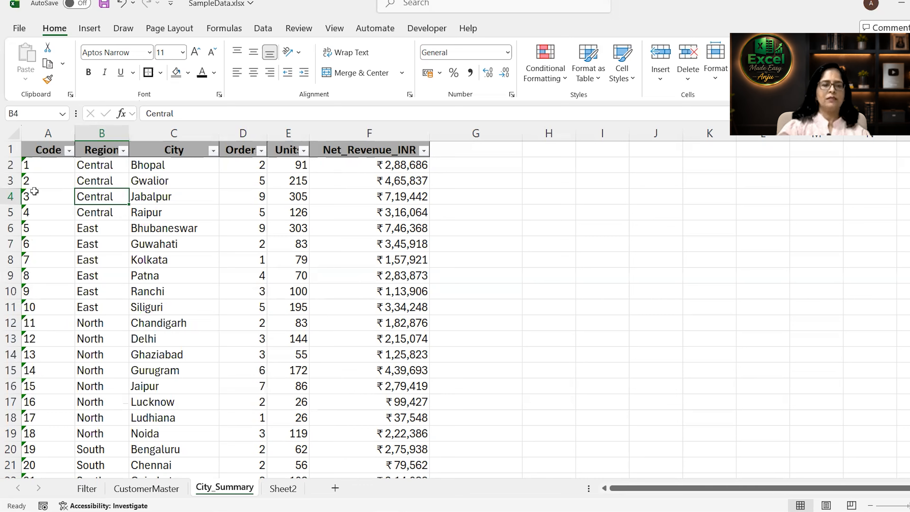
{"action": "left_click", "coordinate": [69, 150]}
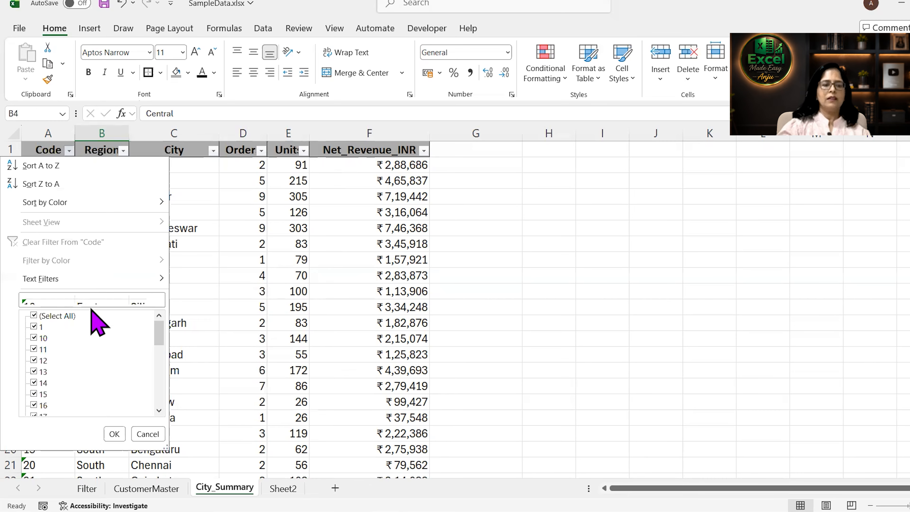
{"action": "mouse_move", "coordinate": [73, 286]}
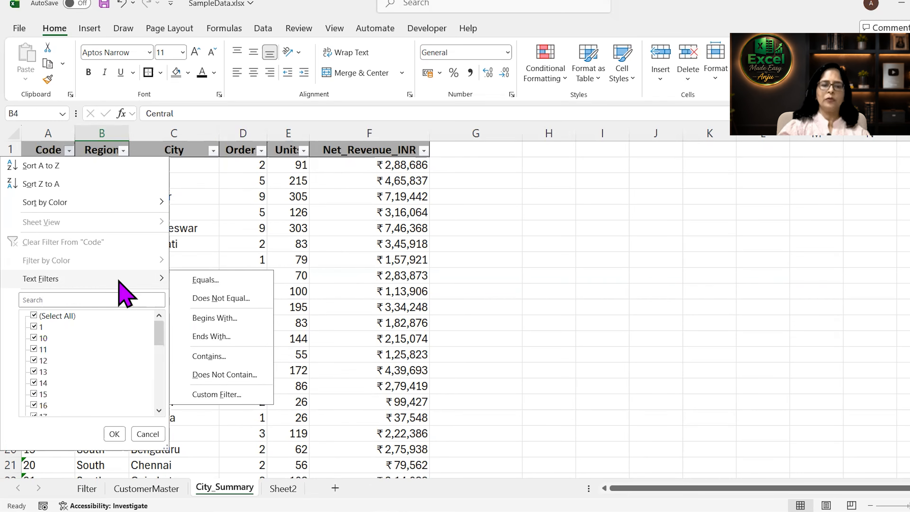
{"action": "left_click", "coordinate": [190, 233]}
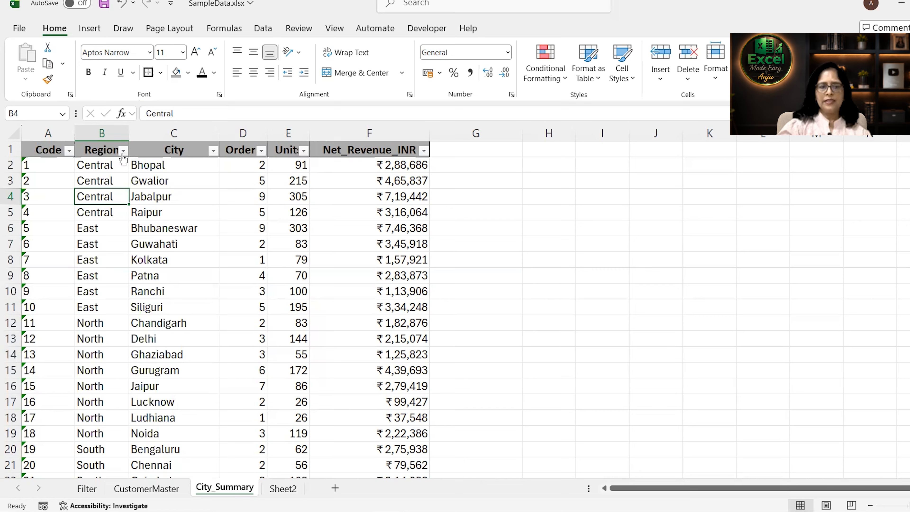
{"action": "key", "text": "alt+Down"}
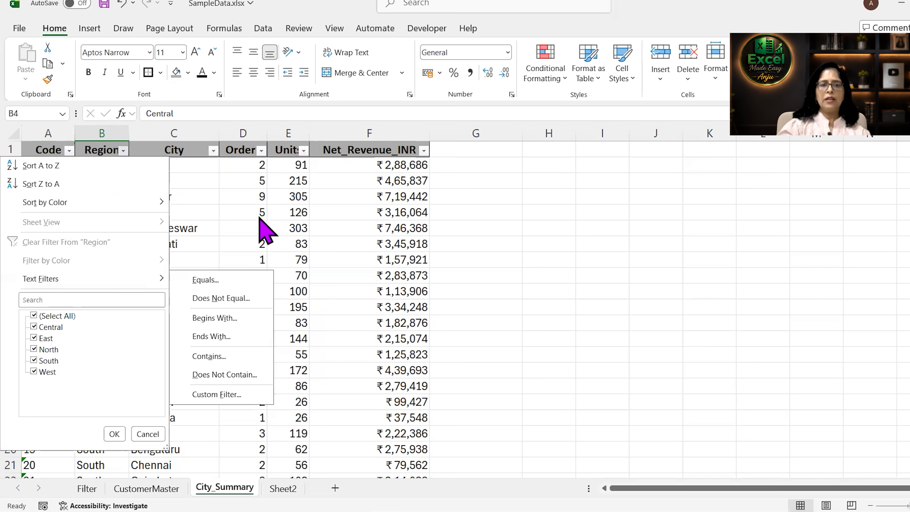
{"action": "left_click", "coordinate": [218, 212]}
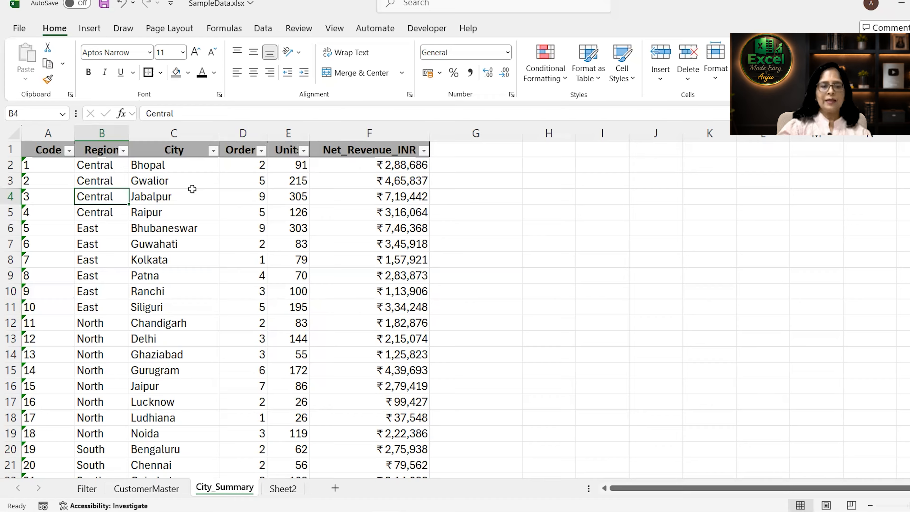
Step: Filter the Region column to show only North
{"action": "left_click", "coordinate": [123, 151]}
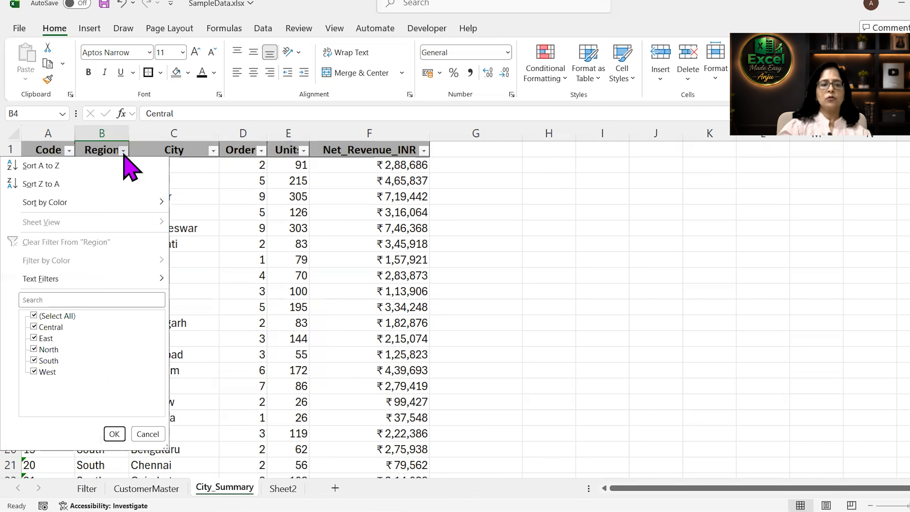
{"action": "left_click", "coordinate": [37, 316]}
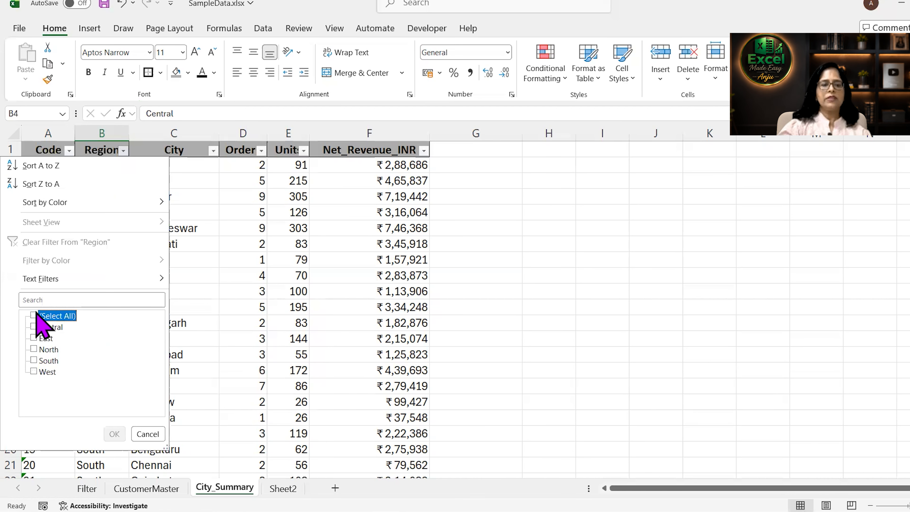
{"action": "left_click", "coordinate": [33, 348]}
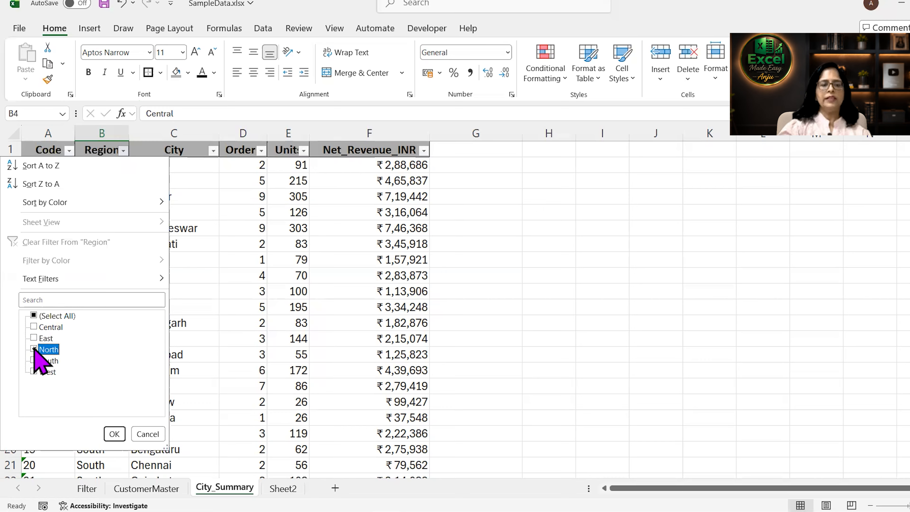
{"action": "left_click", "coordinate": [115, 435]}
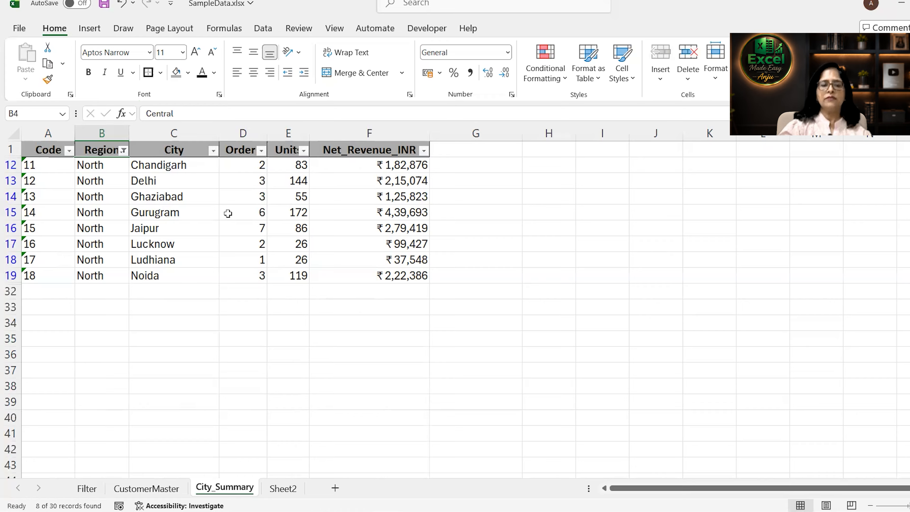
Step: Filter the Orders column with a number filter for values greater than 5
{"action": "left_click", "coordinate": [261, 151]}
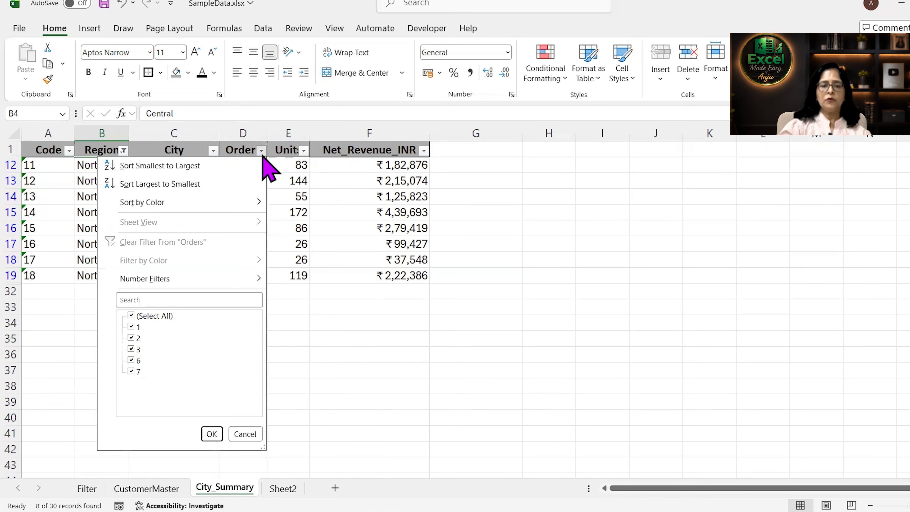
{"action": "left_click", "coordinate": [131, 316]}
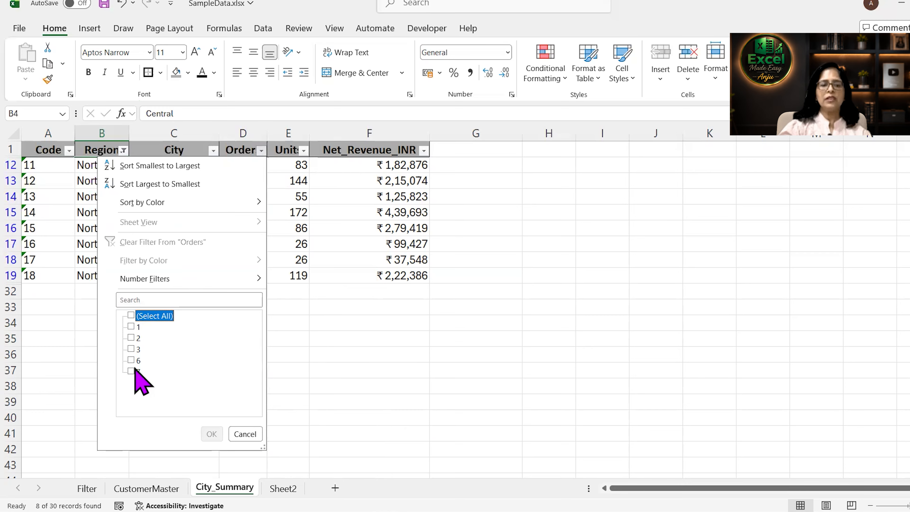
{"action": "left_click", "coordinate": [132, 315]}
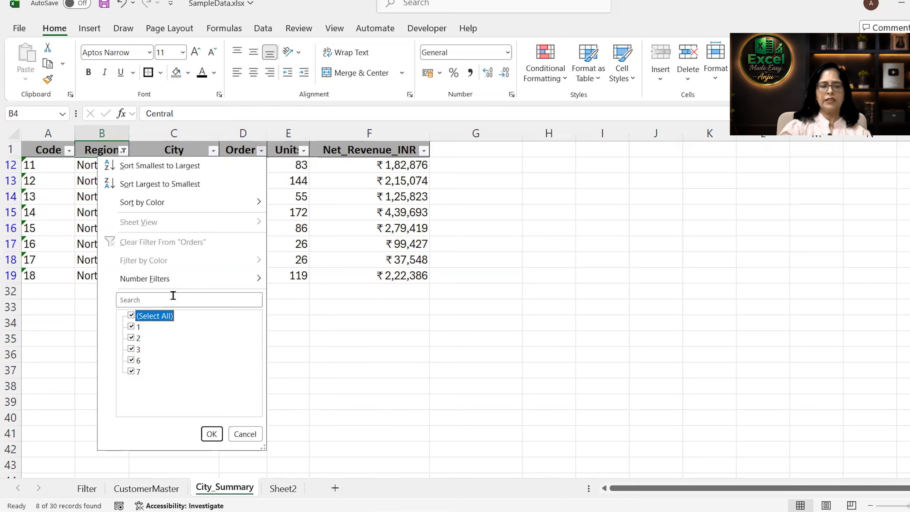
{"action": "mouse_move", "coordinate": [176, 283]}
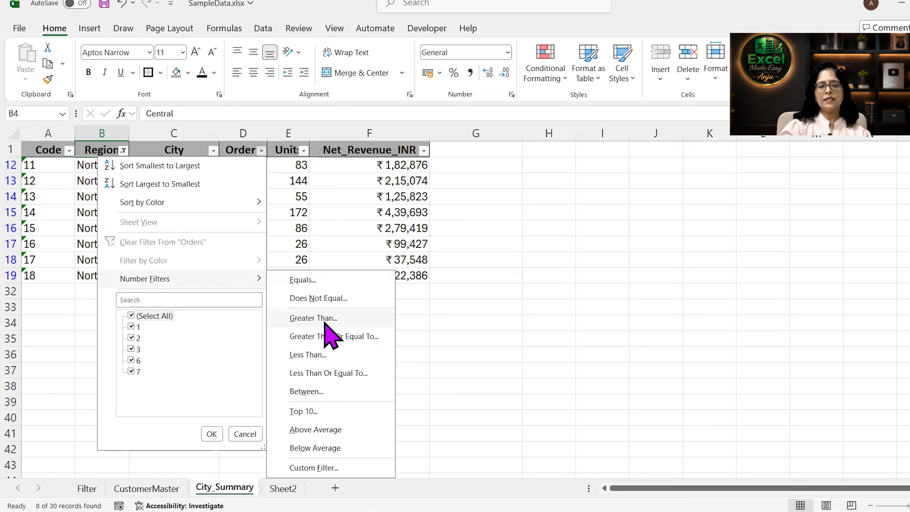
{"action": "left_click", "coordinate": [313, 319]}
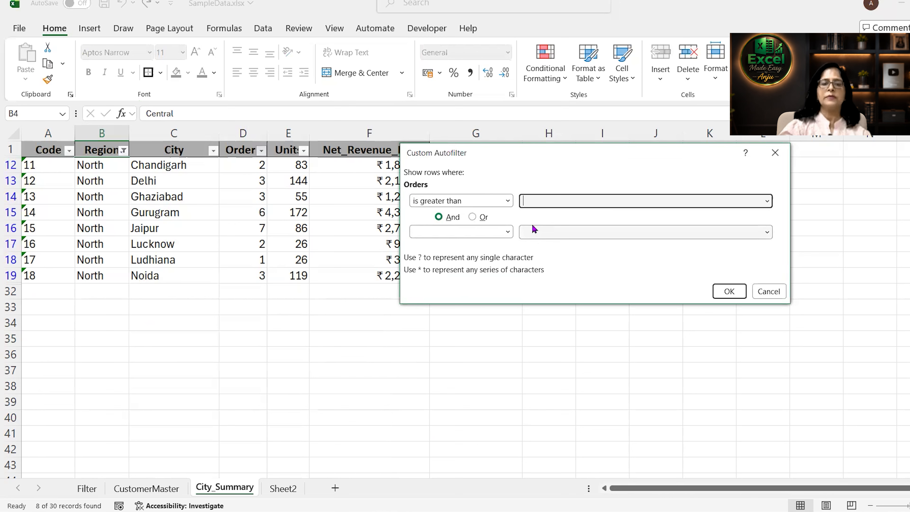
{"action": "type", "text": "5"}
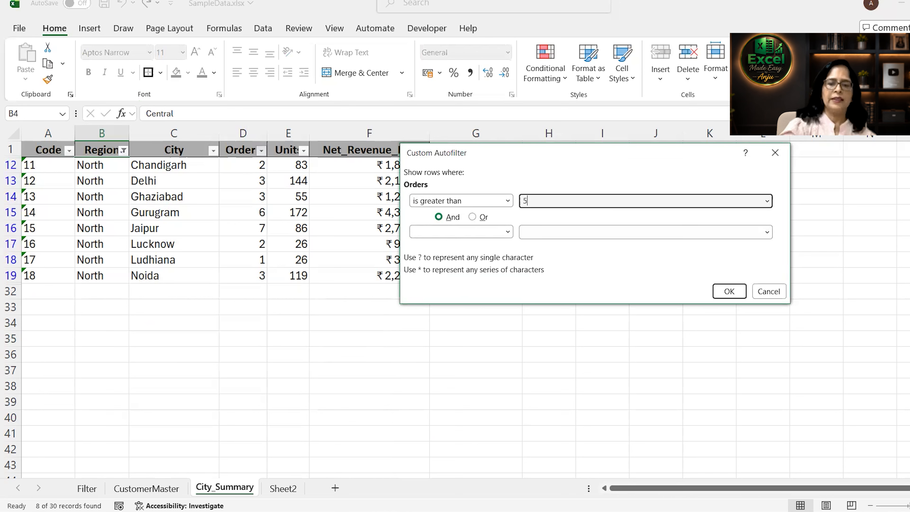
{"action": "left_click", "coordinate": [724, 292]}
{"action": "left_click_drag", "start_coordinate": [723, 287], "coordinate": [294, 207]}
{"action": "left_click", "coordinate": [292, 209]}
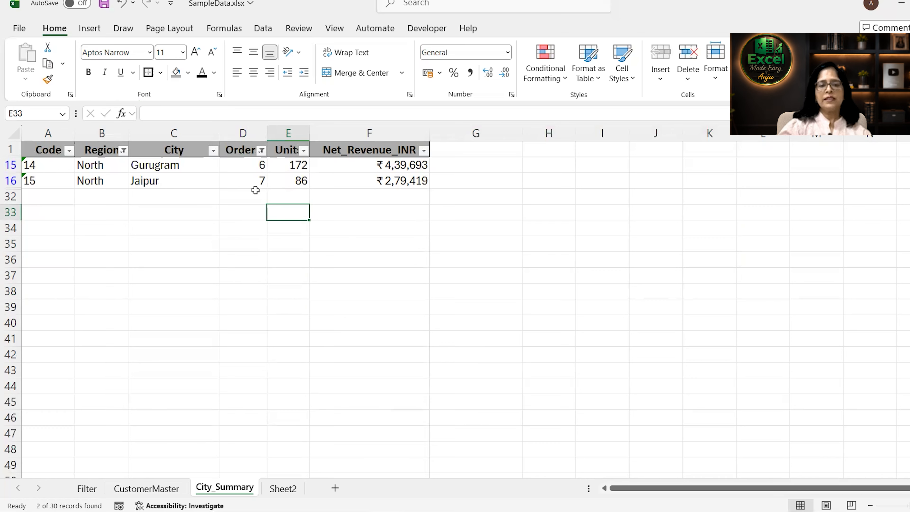
{"action": "left_click", "coordinate": [111, 164]}
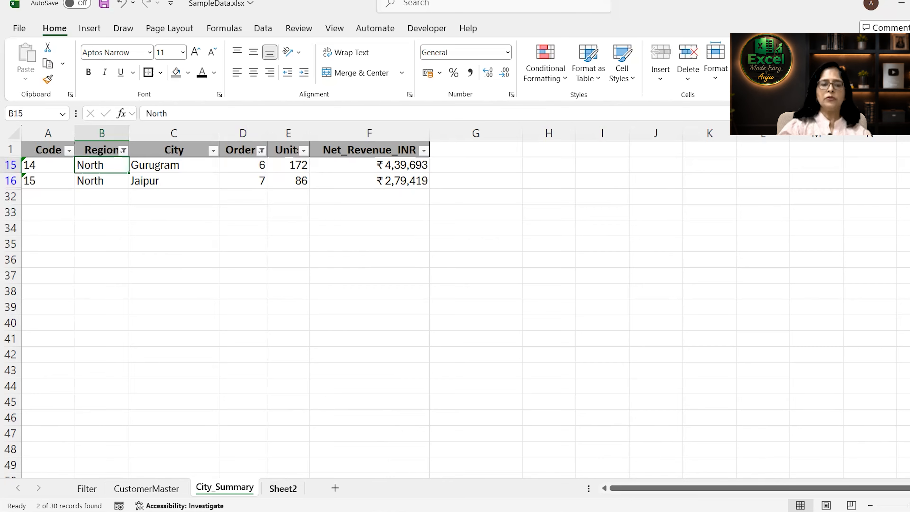
Step: Examine the AND and OR outcomes for each combination of the two conditions in the truth table on Sheet2
{"action": "left_click", "coordinate": [283, 487]}
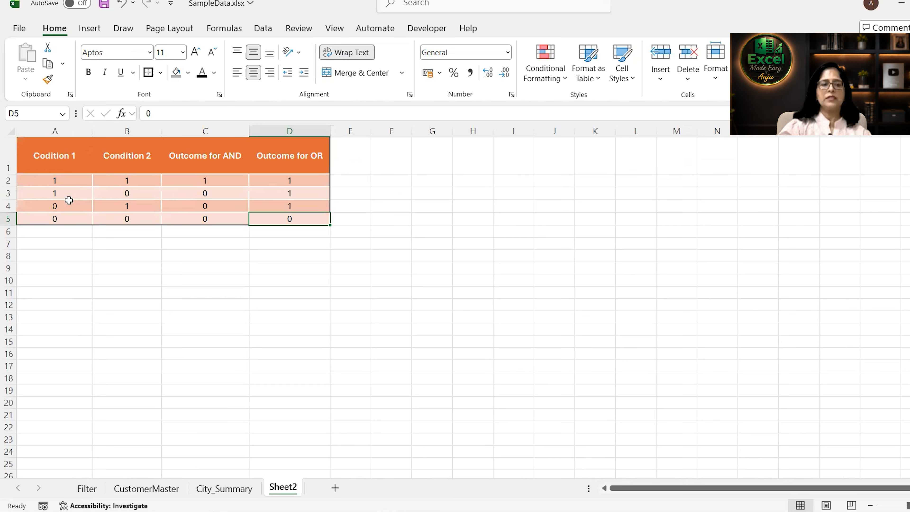
{"action": "left_click", "coordinate": [73, 183]}
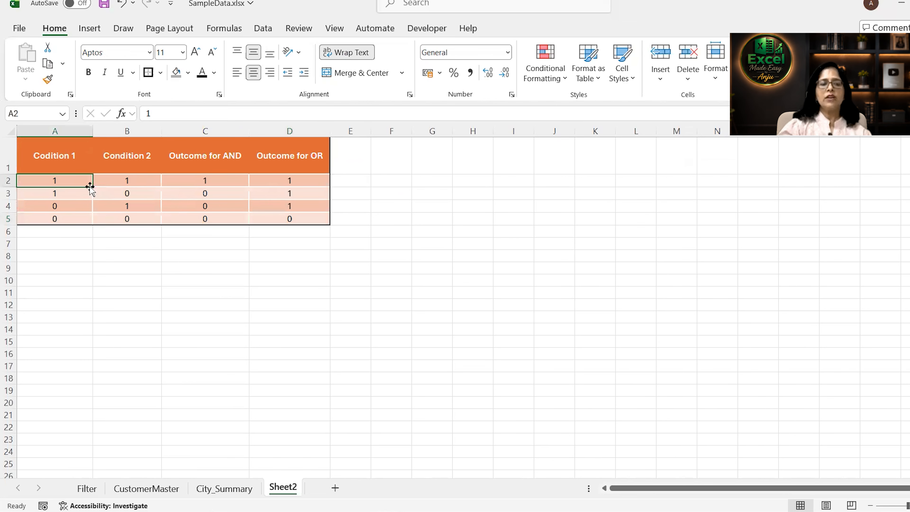
{"action": "left_click", "coordinate": [117, 180]}
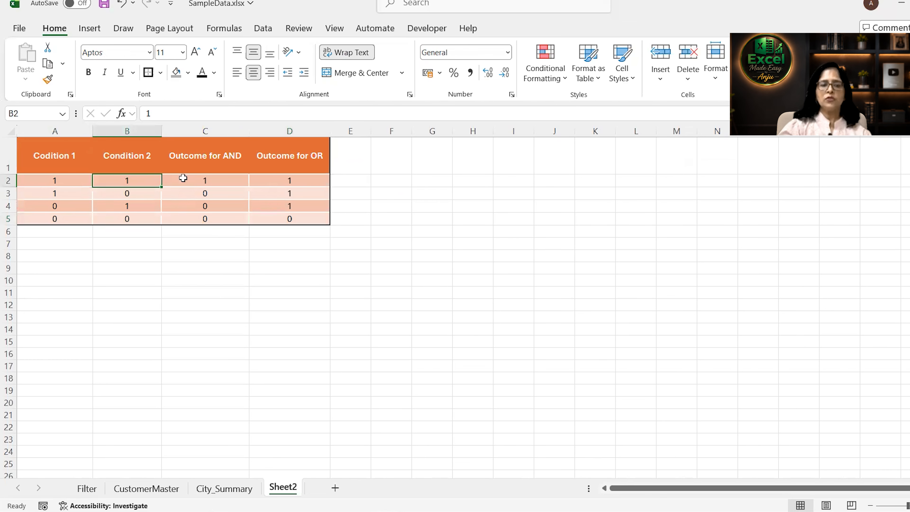
{"action": "left_click", "coordinate": [205, 179]}
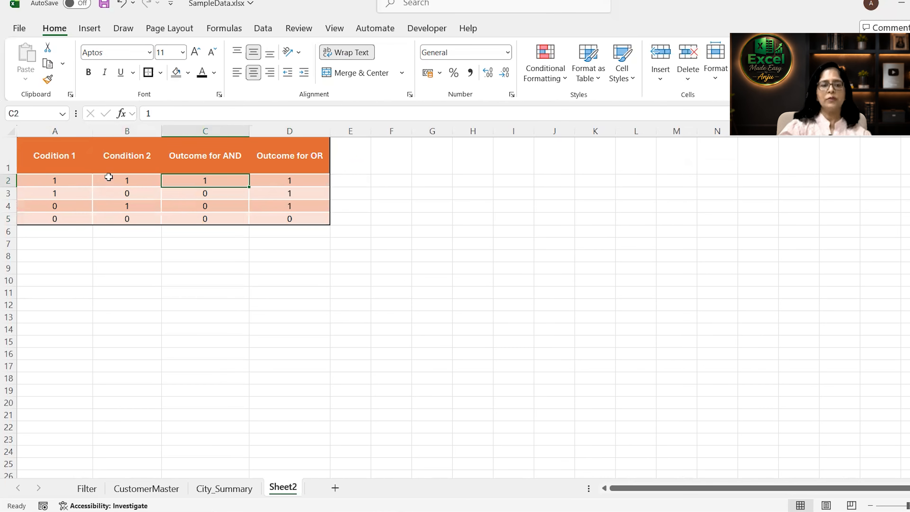
{"action": "left_click", "coordinate": [265, 181]}
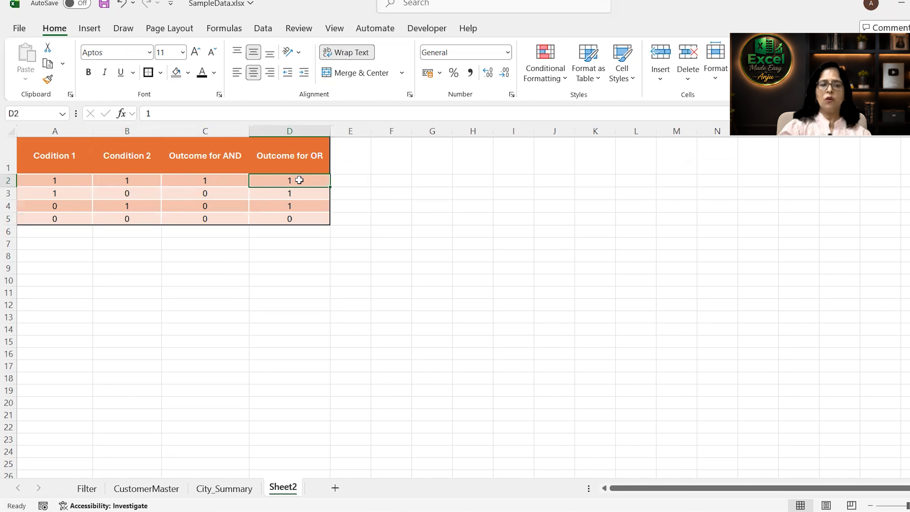
{"action": "left_click", "coordinate": [60, 194]}
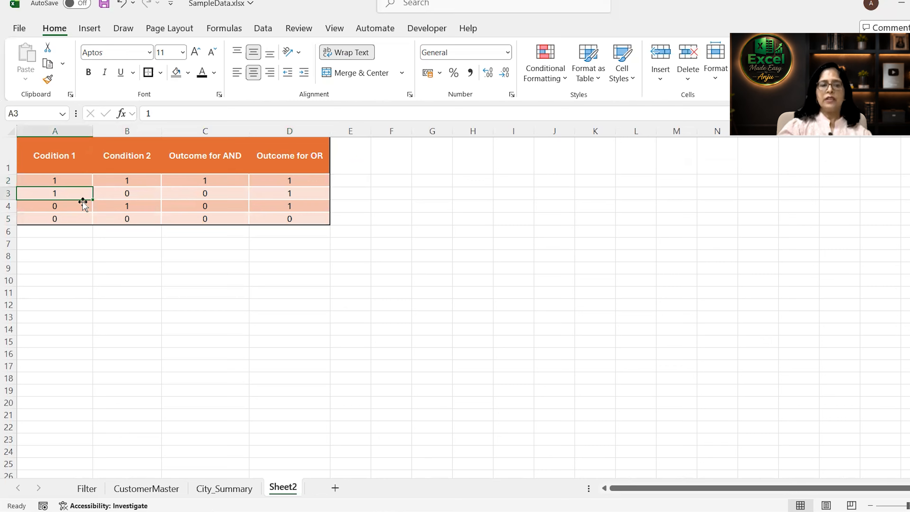
{"action": "left_click", "coordinate": [122, 194]}
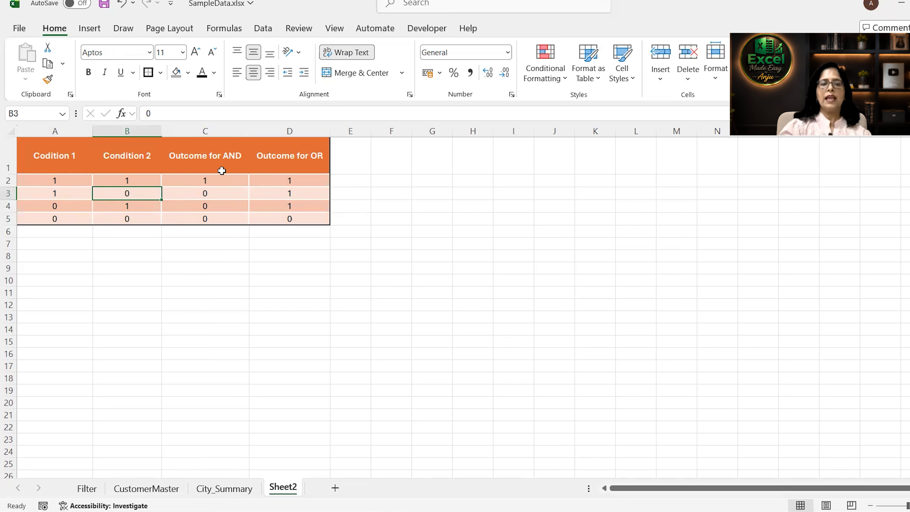
{"action": "left_click", "coordinate": [216, 195]}
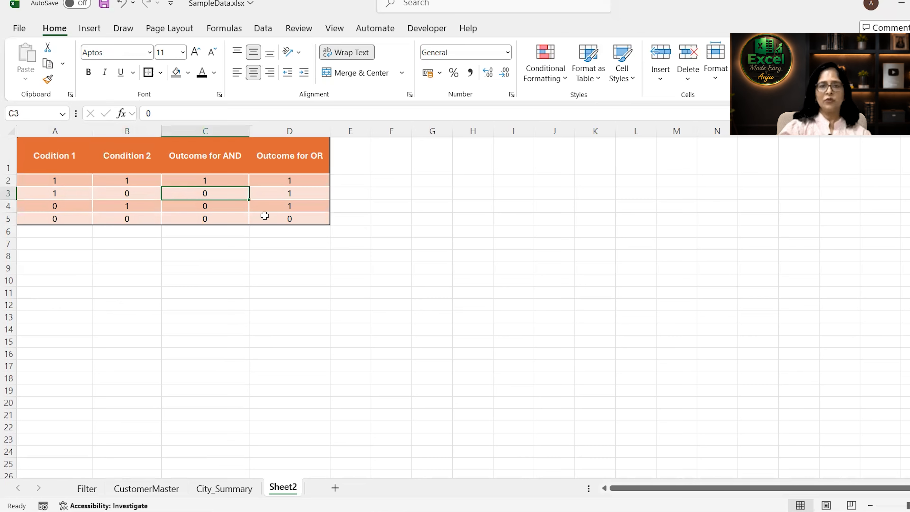
{"action": "left_click", "coordinate": [284, 193]}
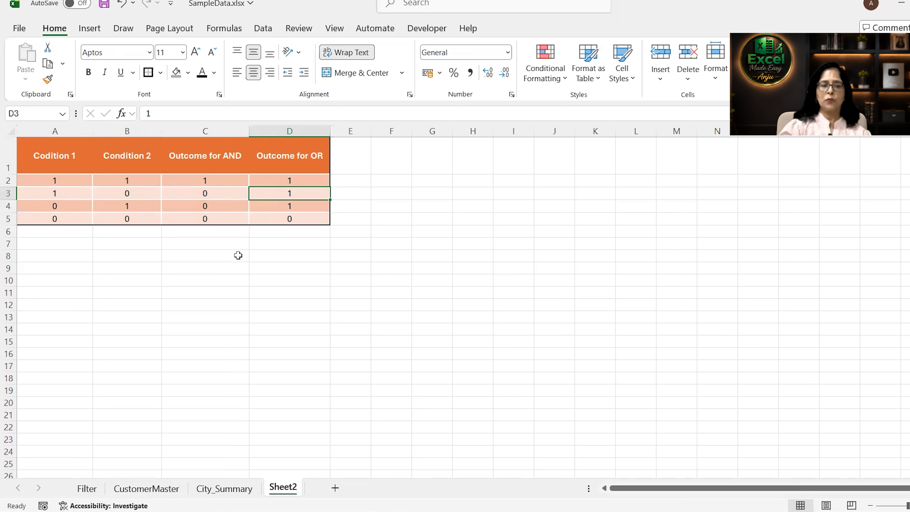
{"action": "left_click", "coordinate": [77, 203]}
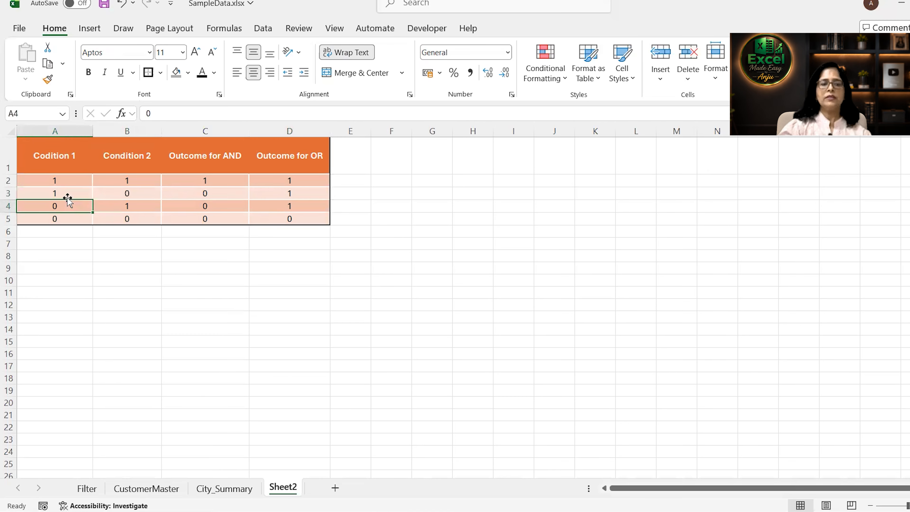
{"action": "left_click", "coordinate": [116, 205]}
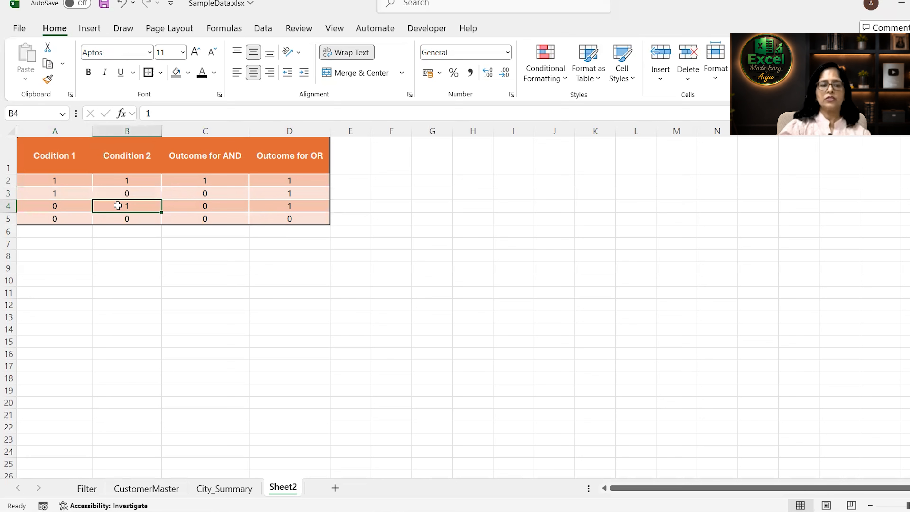
{"action": "left_click", "coordinate": [229, 206]}
{"action": "left_click", "coordinate": [280, 206]}
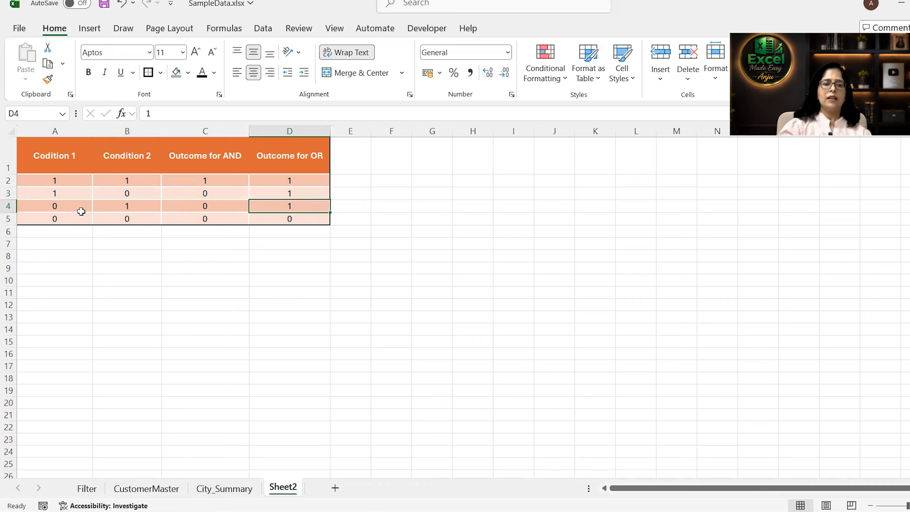
{"action": "left_click", "coordinate": [71, 217]}
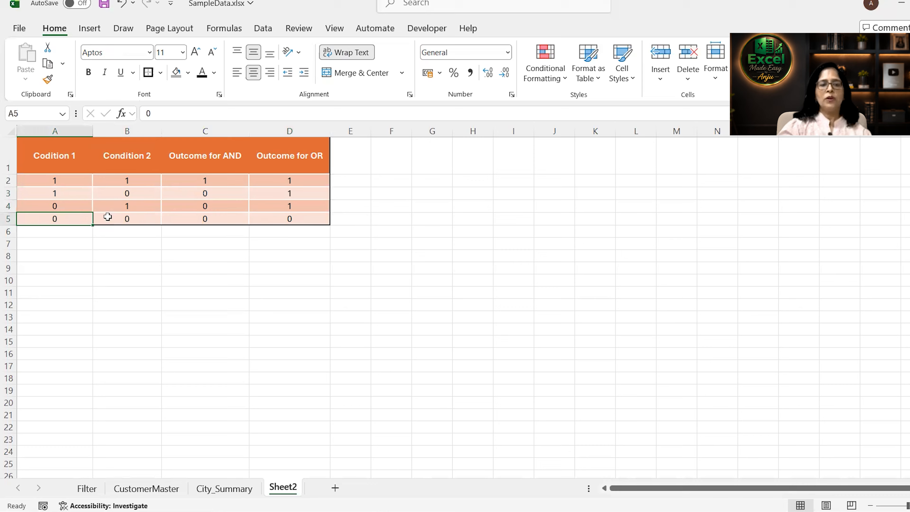
{"action": "left_click", "coordinate": [122, 219]}
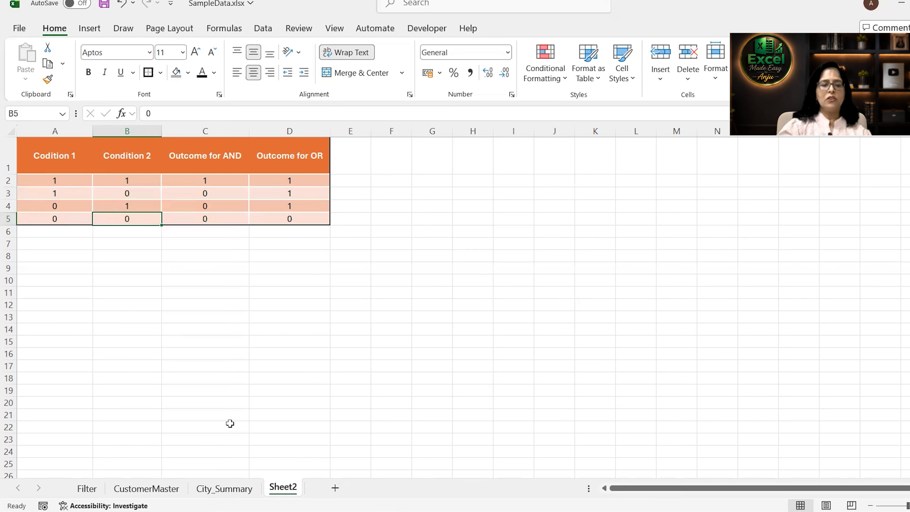
Step: Return to the City_Summary sheet and turn off AutoFilter to show the full table
{"action": "left_click", "coordinate": [215, 488]}
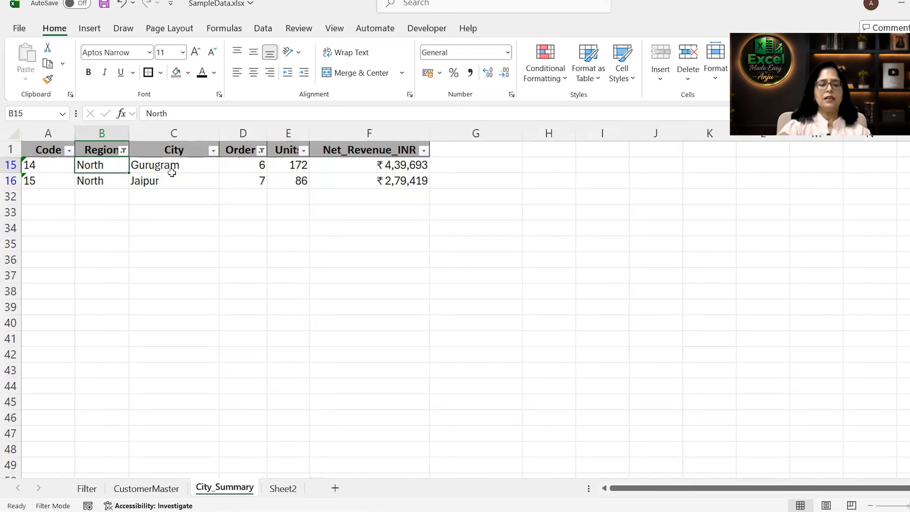
{"action": "key", "text": "ctrl+shift+l"}
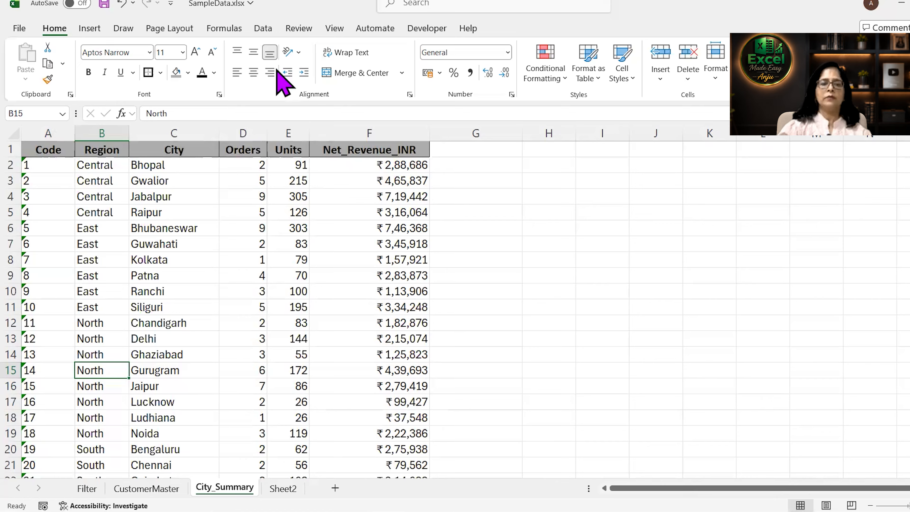
{"action": "left_click", "coordinate": [264, 30]}
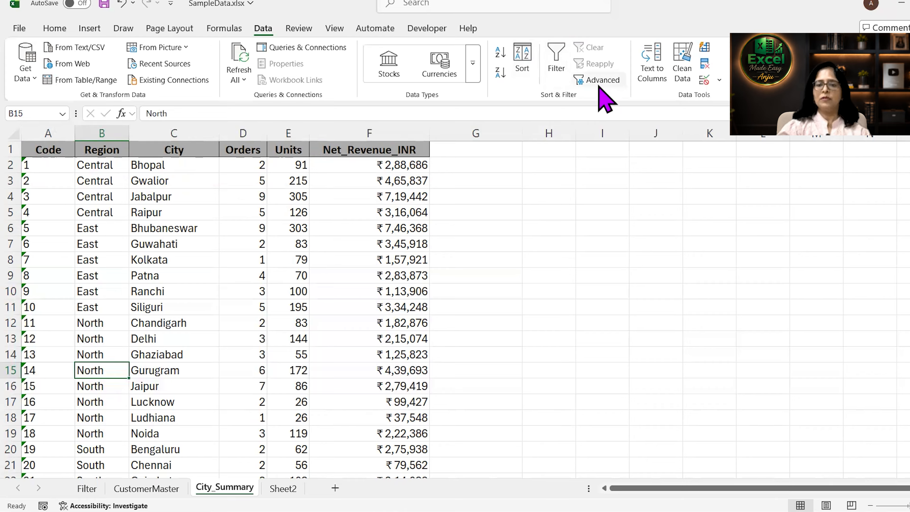
Step: Copy the header row from Code to Net_Revenue_INR to I1 and again to I10
{"action": "left_click", "coordinate": [53, 149]}
{"action": "left_click_drag", "start_coordinate": [53, 150], "coordinate": [369, 154]}
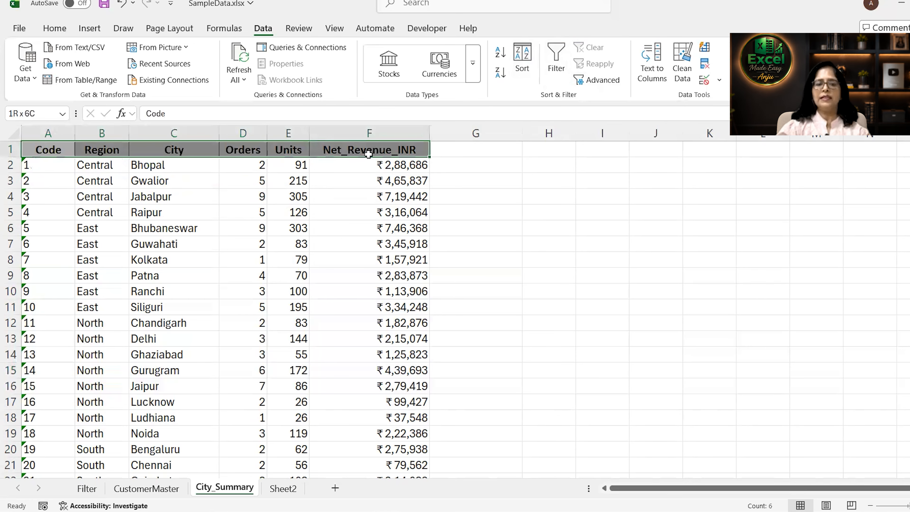
{"action": "key", "text": "ctrl+c"}
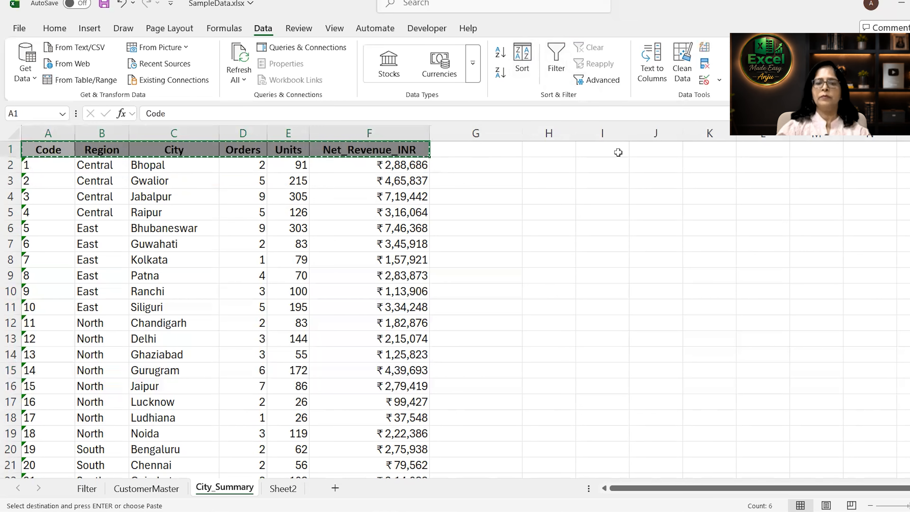
{"action": "left_click", "coordinate": [615, 150]}
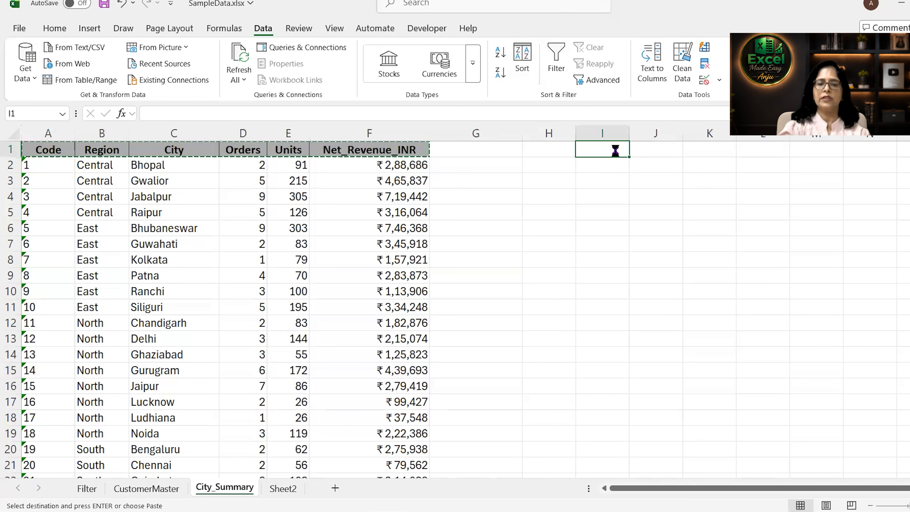
{"action": "key", "text": "ctrl+v"}
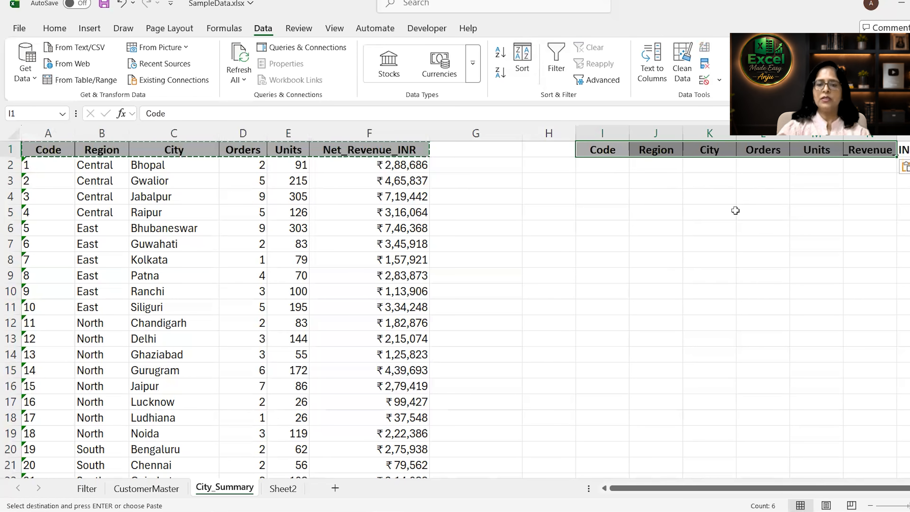
{"action": "left_click", "coordinate": [606, 290]}
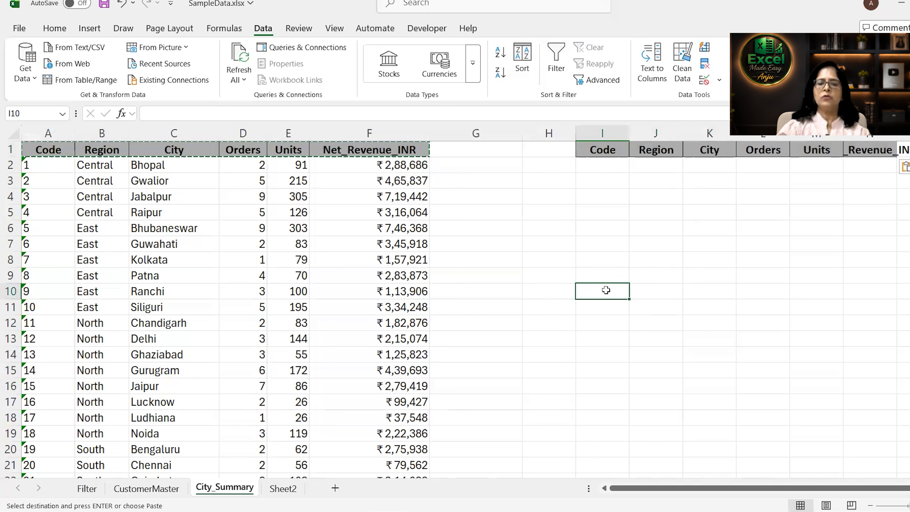
{"action": "key", "text": "ctrl+v"}
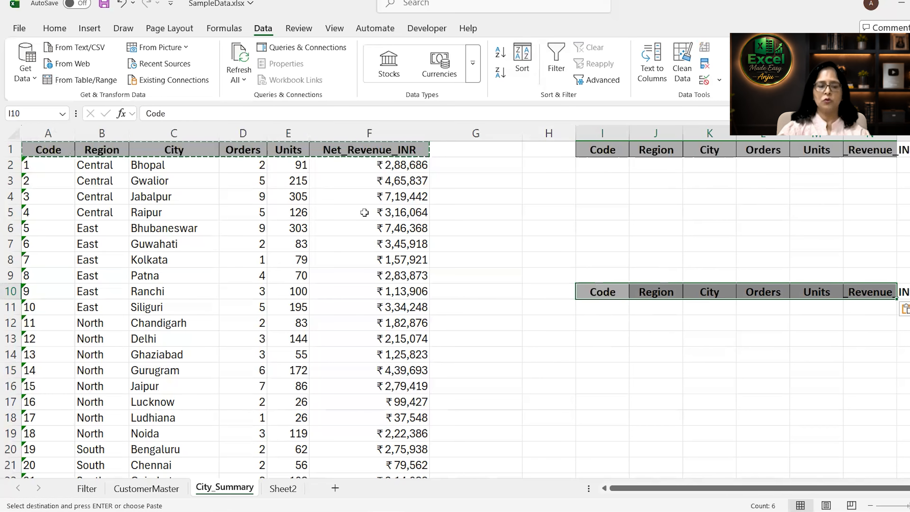
{"action": "key", "text": "Escape"}
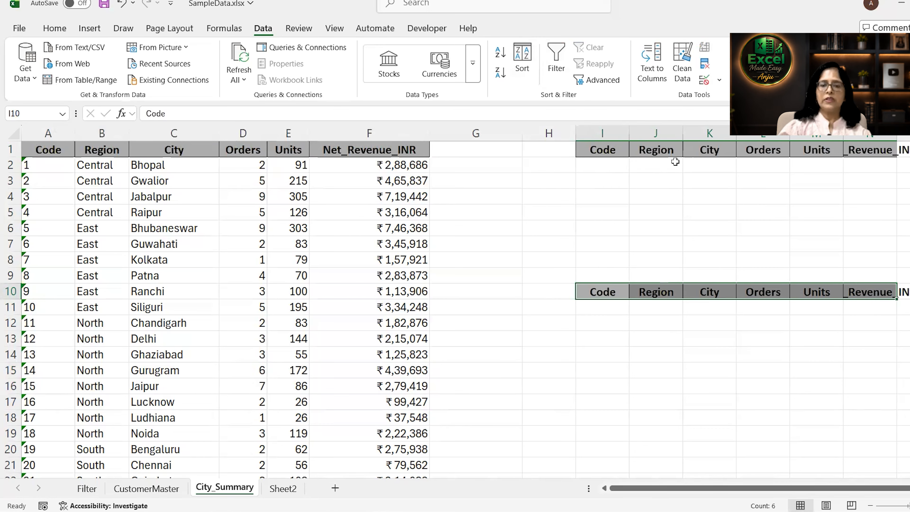
Step: Enter the criteria North under Region and >=5 under Orders, both in row 2 below the copied headers
{"action": "left_click", "coordinate": [663, 166]}
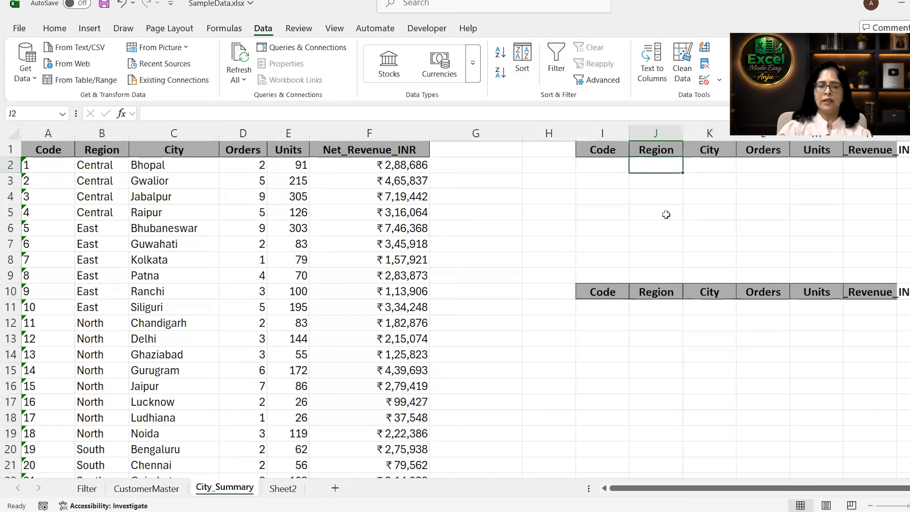
{"action": "type", "text": "North"}
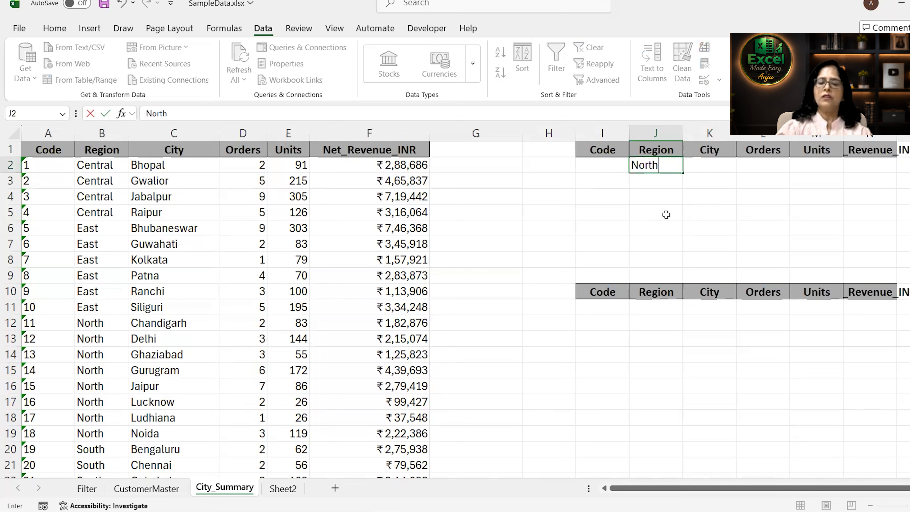
{"action": "key", "text": "Tab"}
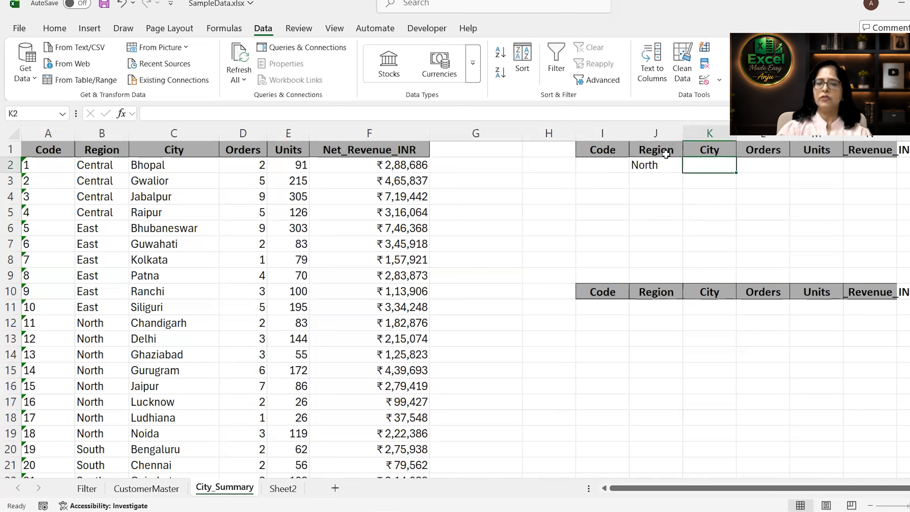
{"action": "left_click", "coordinate": [776, 166]}
{"action": "type", "text": ">=5"}
{"action": "key", "text": "Return"}
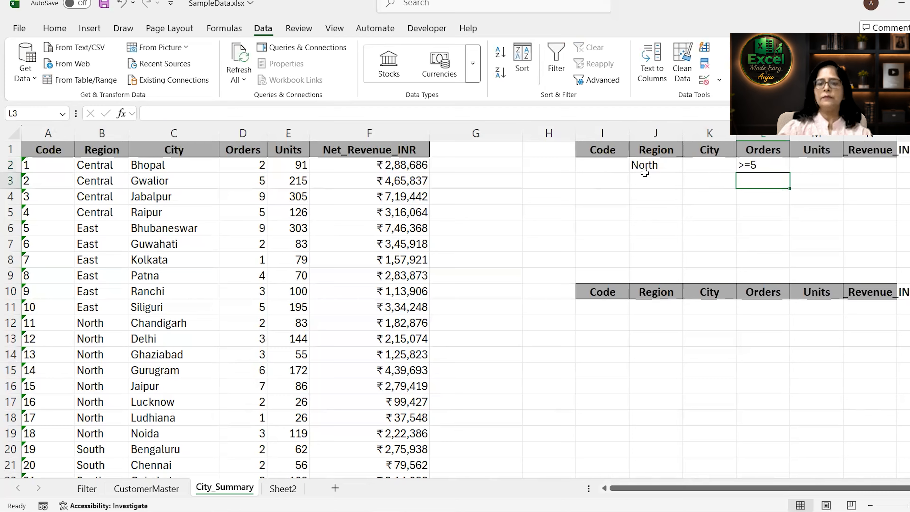
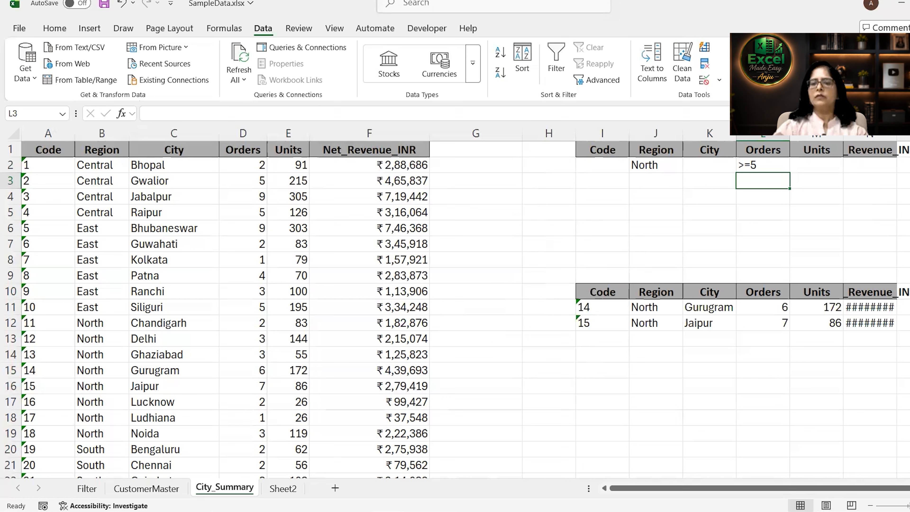
Step: Widen column N and move the >=5 Orders criterion down to L3, one row below North
{"action": "left_click_drag", "start_coordinate": [896, 133], "coordinate": [909, 134]}
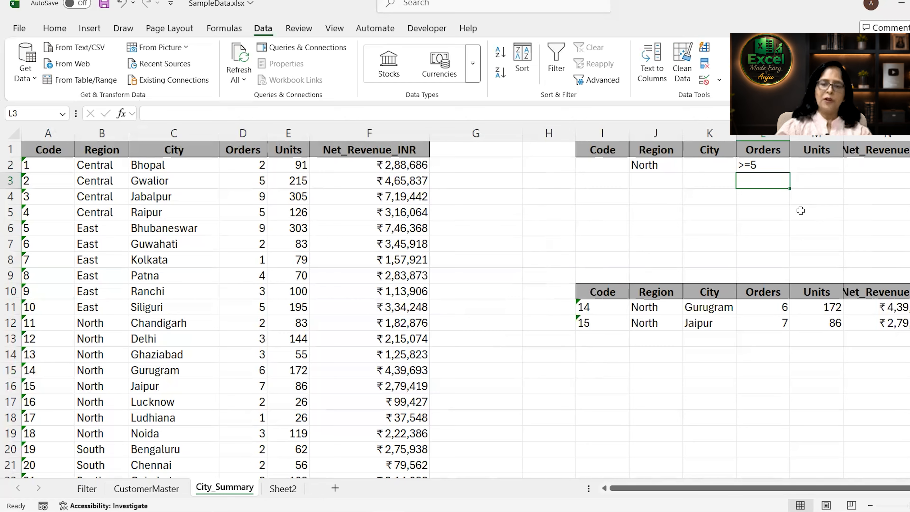
{"action": "left_click", "coordinate": [763, 166]}
{"action": "left_click_drag", "start_coordinate": [764, 172], "coordinate": [764, 186]}
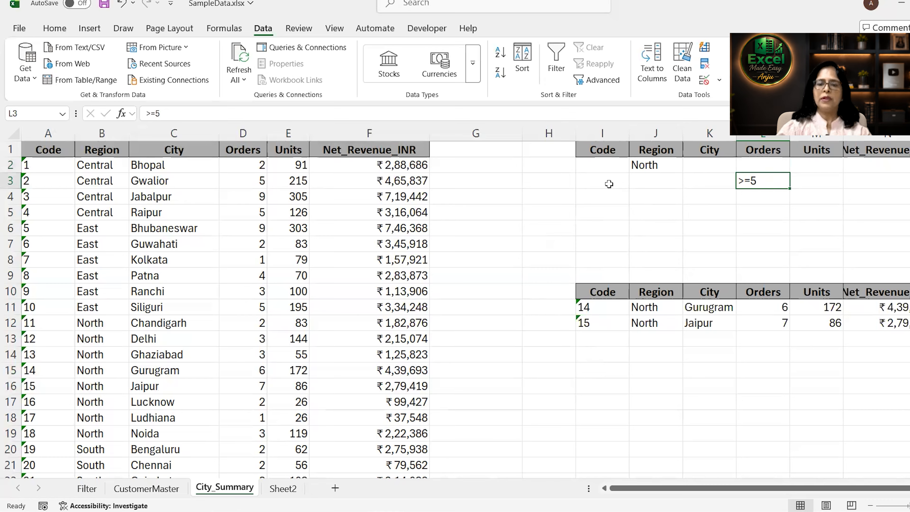
Step: Run an Advanced Filter on the city table with criteria range I1:N3, copying the results below the row 10 headers
{"action": "left_click", "coordinate": [286, 165]}
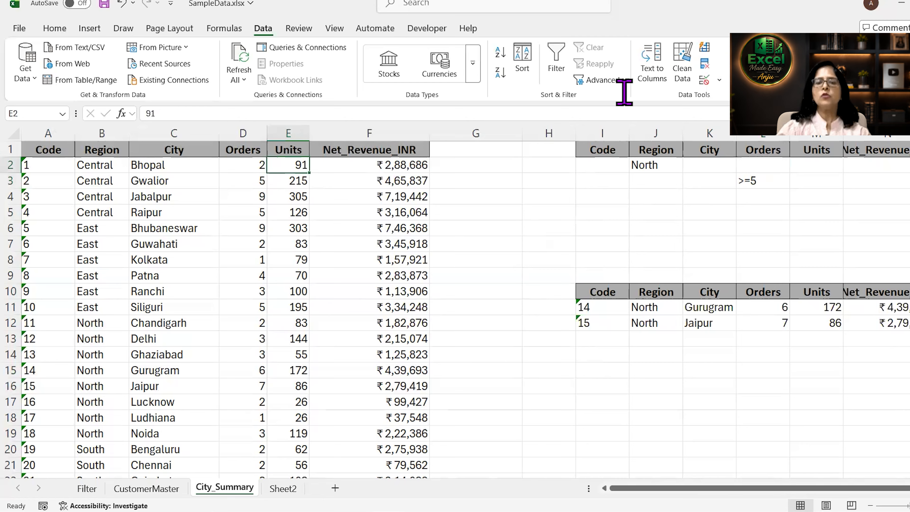
{"action": "left_click", "coordinate": [603, 79]}
{"action": "left_click", "coordinate": [402, 228]}
{"action": "left_click", "coordinate": [482, 261]}
{"action": "left_click_drag", "start_coordinate": [603, 150], "coordinate": [878, 181]}
{"action": "left_click", "coordinate": [446, 316]}
Step: Check the extracted rows' Region and Orders values against the OR criteria and the source table's Chennai row
{"action": "scroll", "coordinate": [719, 298], "scroll_direction": "down", "scroll_amount": 1}
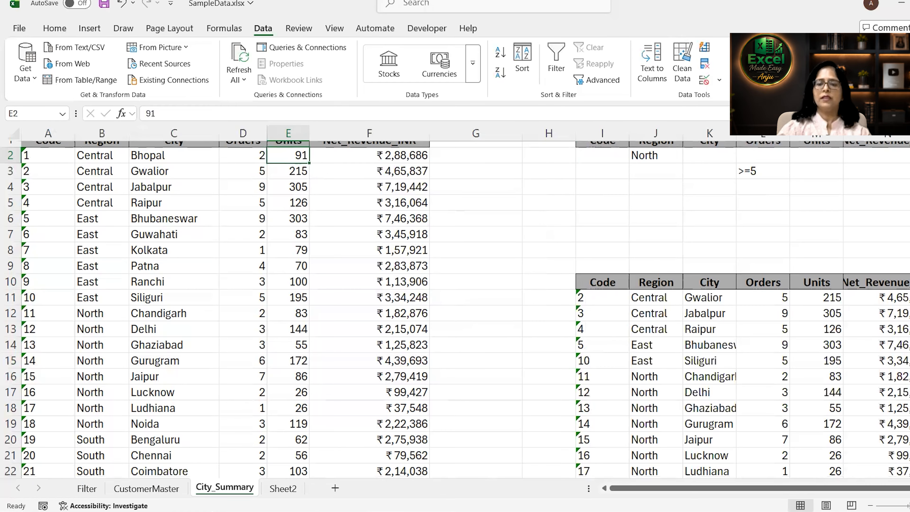
{"action": "scroll", "coordinate": [712, 333], "scroll_direction": "up", "scroll_amount": 1}
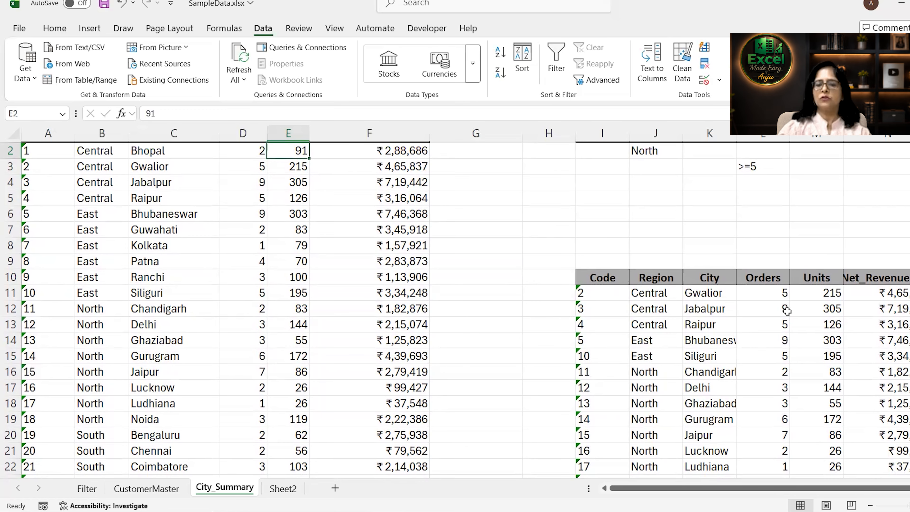
{"action": "left_click_drag", "start_coordinate": [645, 372], "coordinate": [781, 403]}
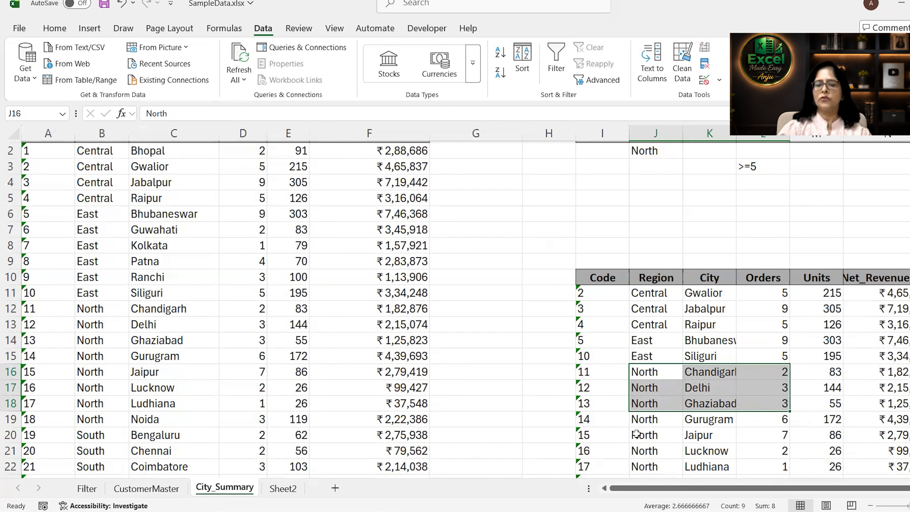
{"action": "left_click", "coordinate": [647, 437]}
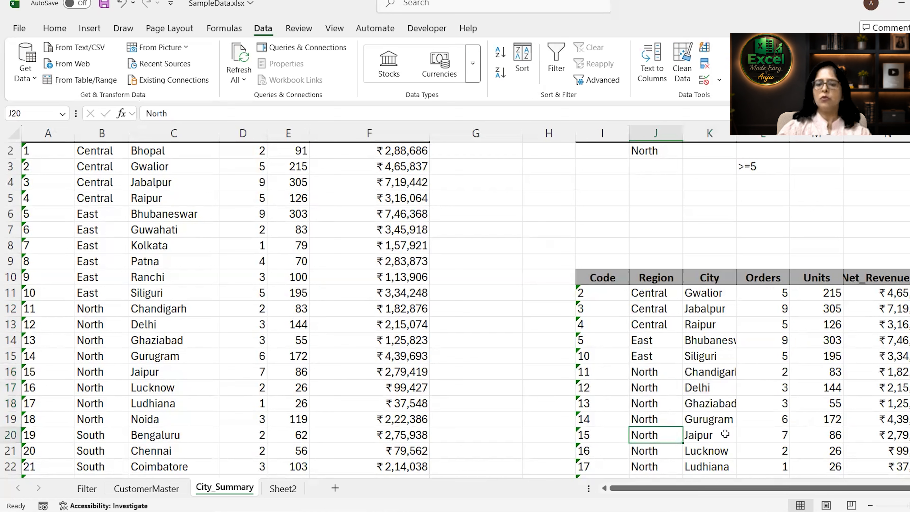
{"action": "left_click_drag", "start_coordinate": [645, 437], "coordinate": [765, 434]}
{"action": "left_click_drag", "start_coordinate": [97, 452], "coordinate": [248, 452]}
{"action": "scroll", "coordinate": [772, 186], "scroll_direction": "up", "scroll_amount": 1}
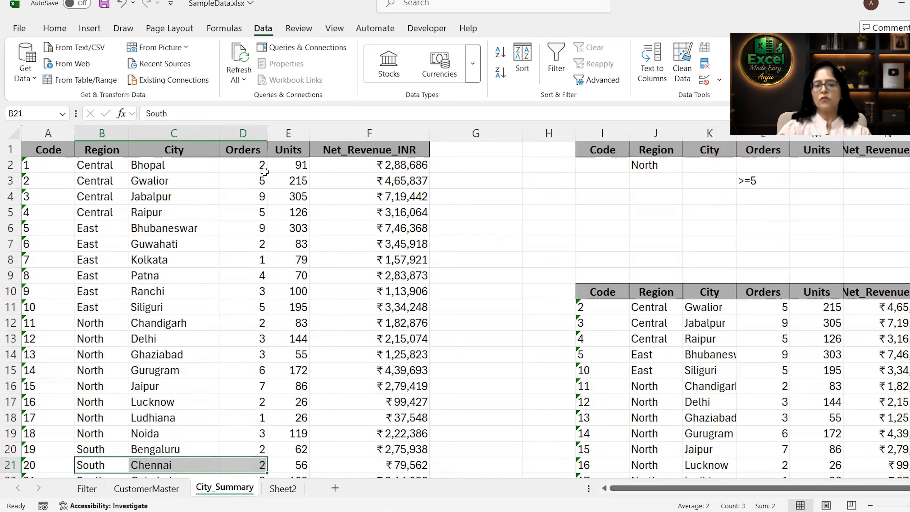
Step: Return to the AND and OR truth table on Sheet2
{"action": "left_click", "coordinate": [175, 343]}
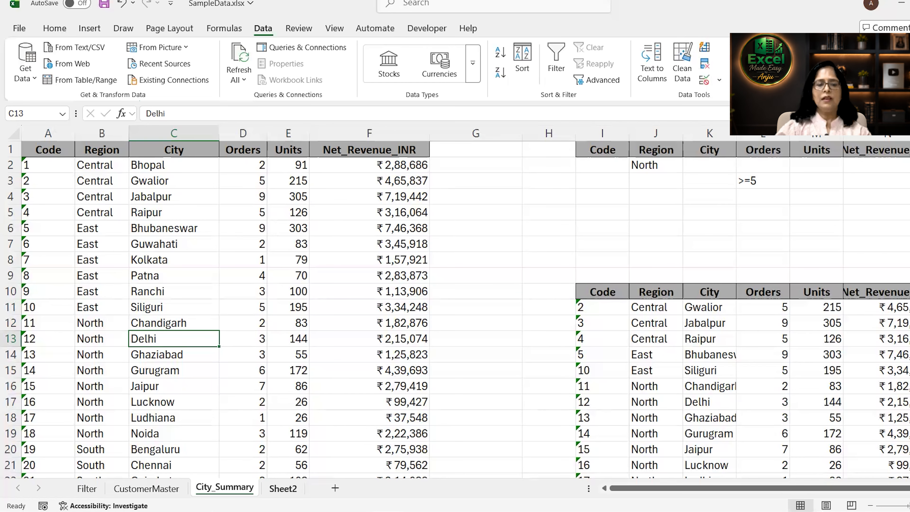
{"action": "left_click", "coordinate": [283, 489]}
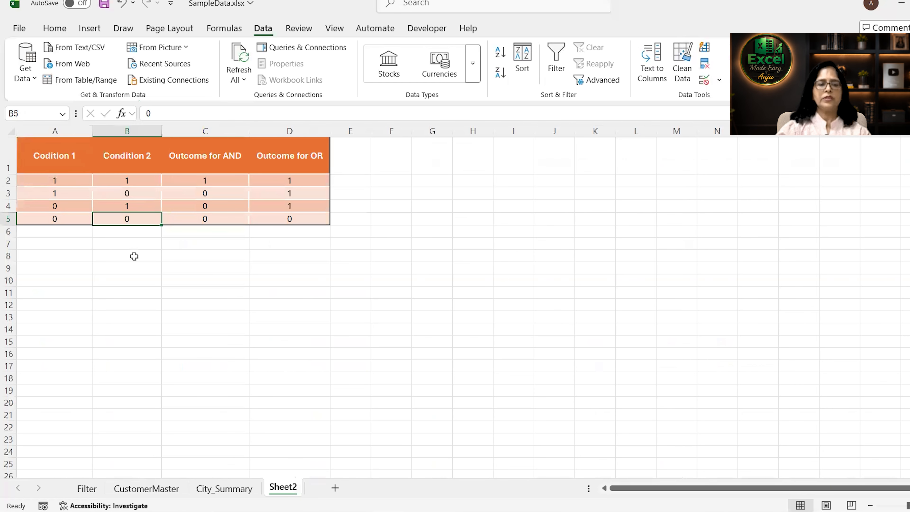